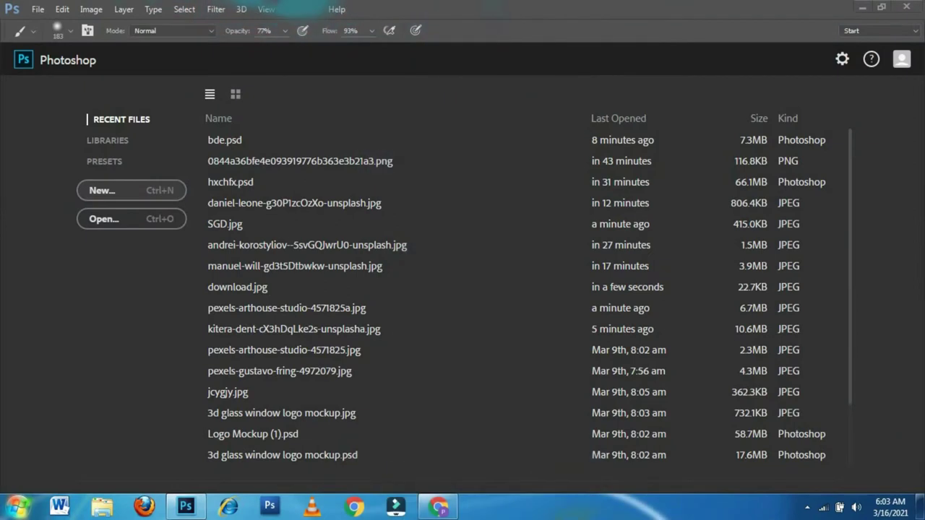
Create a new blank white document and switch the workspace to Essentials.
key(ctrl+n)
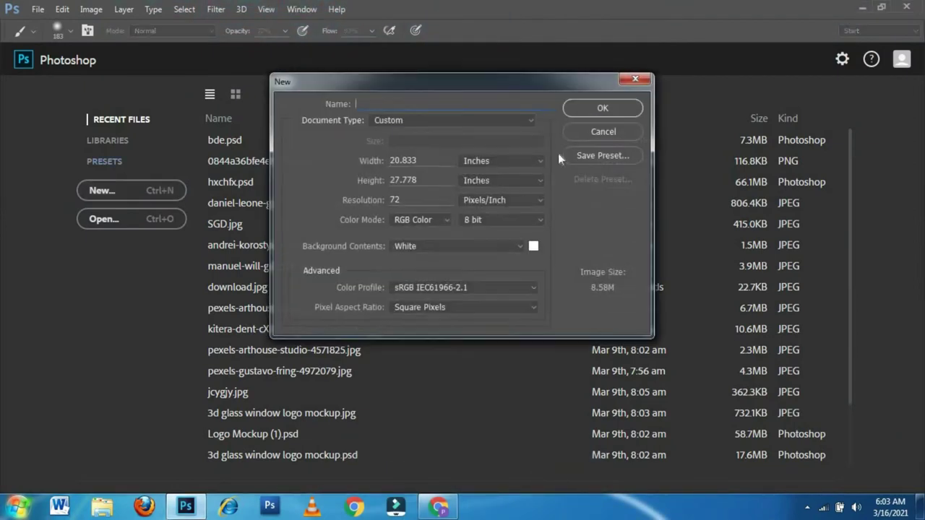
key(Return)
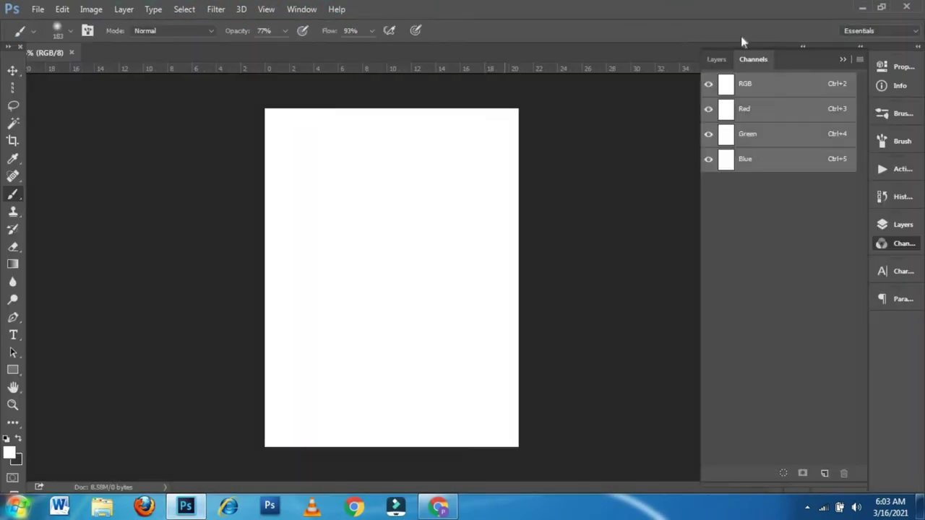
click(859, 48)
click(859, 32)
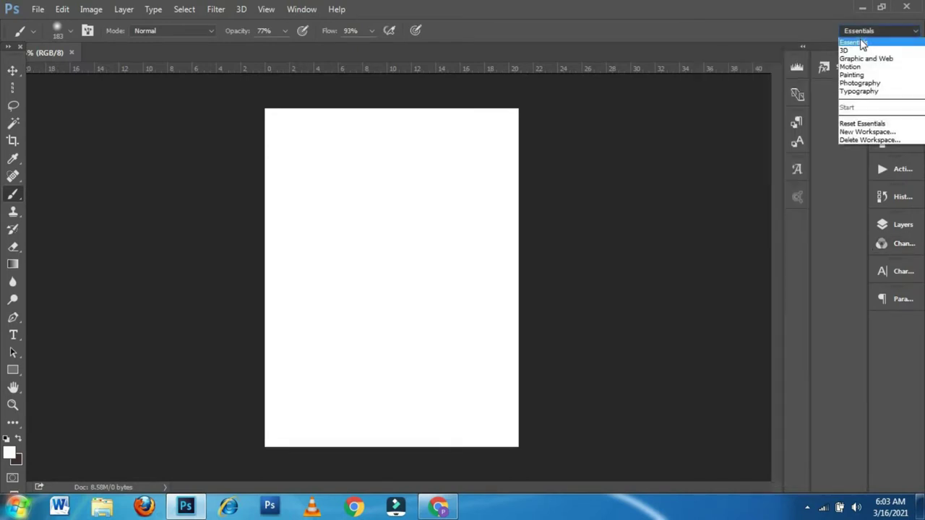
click(861, 42)
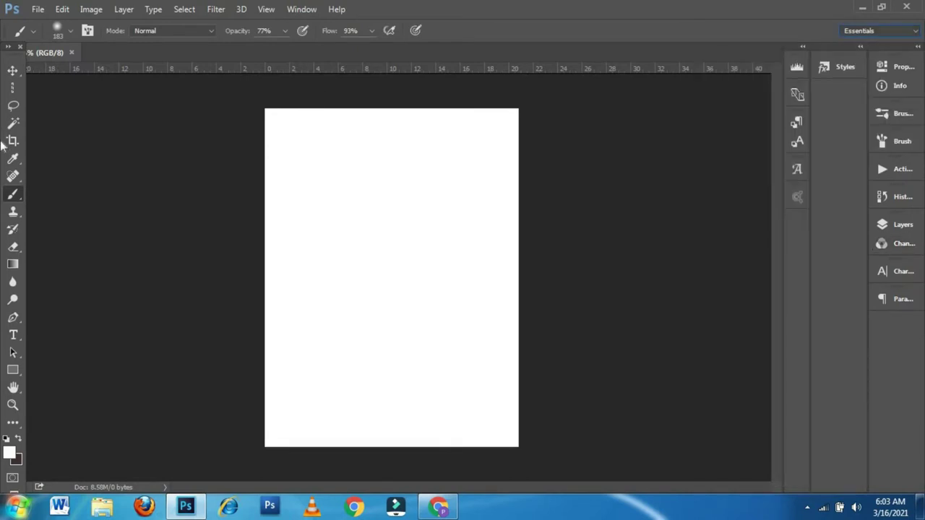
Browse the brush, crop, marquee, move, healing and blur tool groups, then show the hidden extra tools.
right_click(13, 193)
click(62, 188)
click(13, 141)
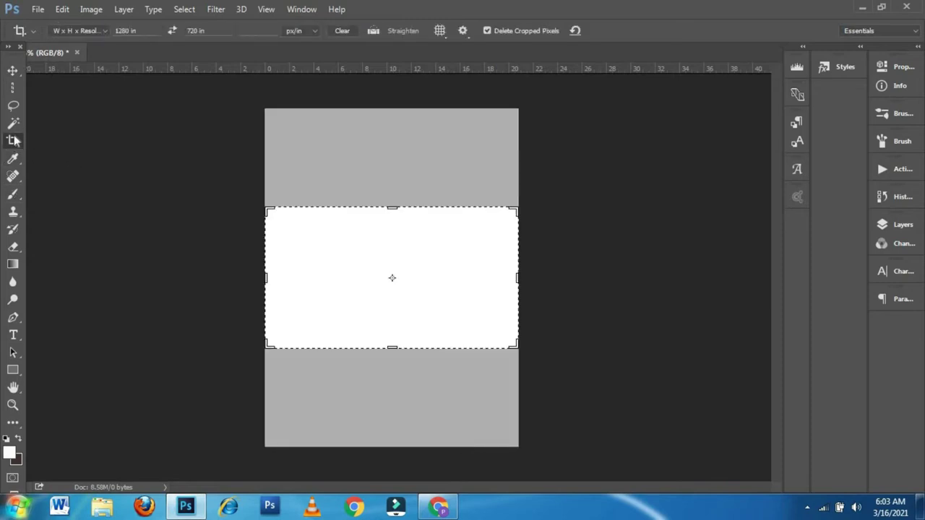
click(16, 90)
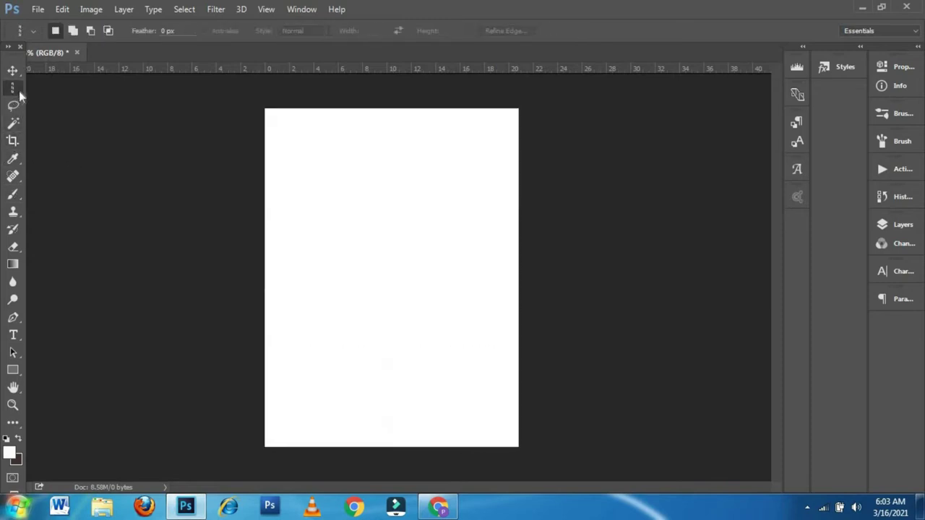
click(13, 70)
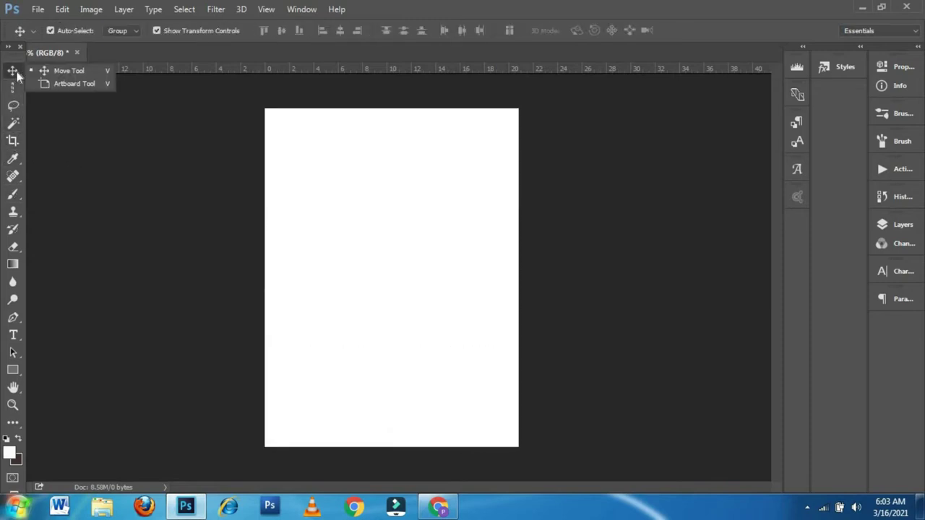
click(13, 175)
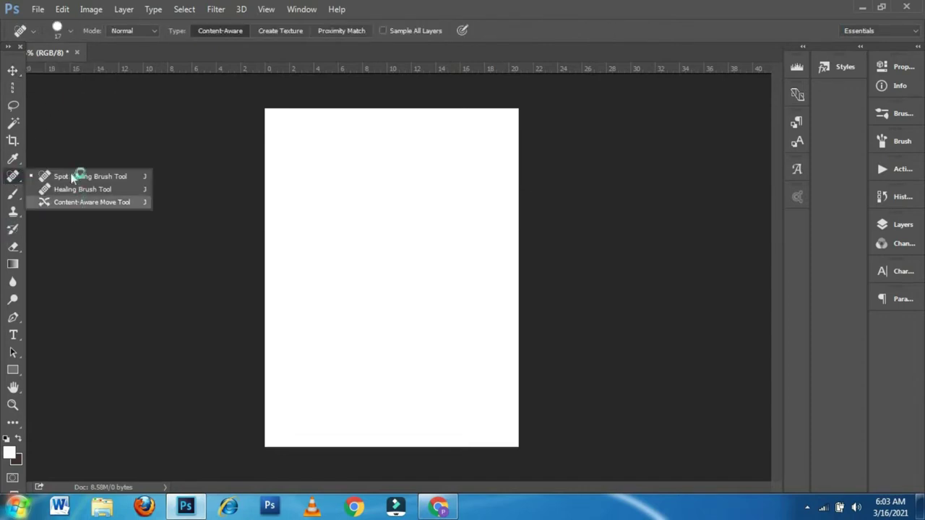
click(12, 282)
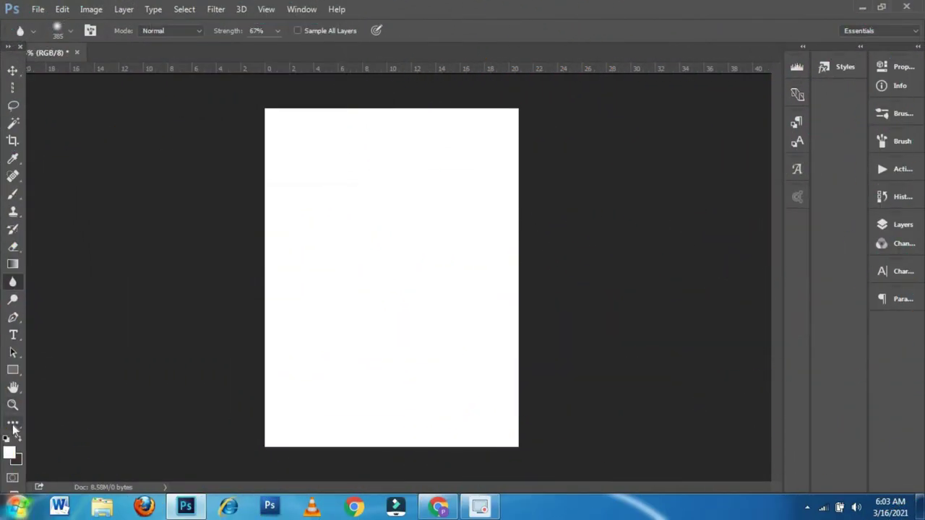
click(13, 424)
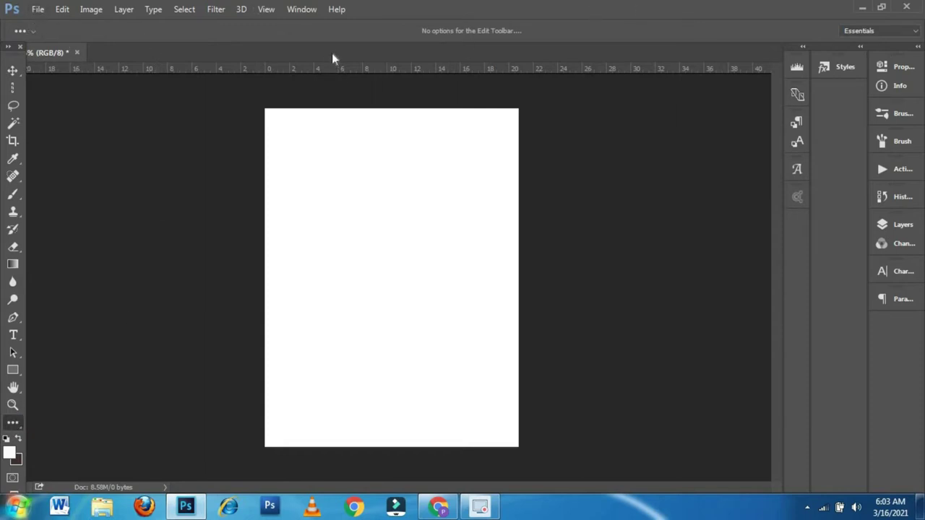
click(15, 423)
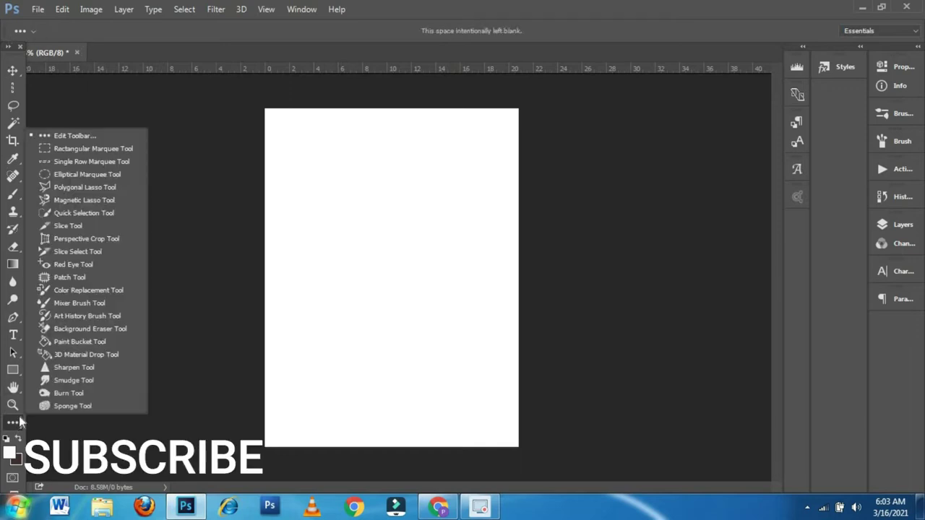
Open the Customize Toolbar dialog via Edit Toolbar and scroll through the Extra Tools list.
click(66, 136)
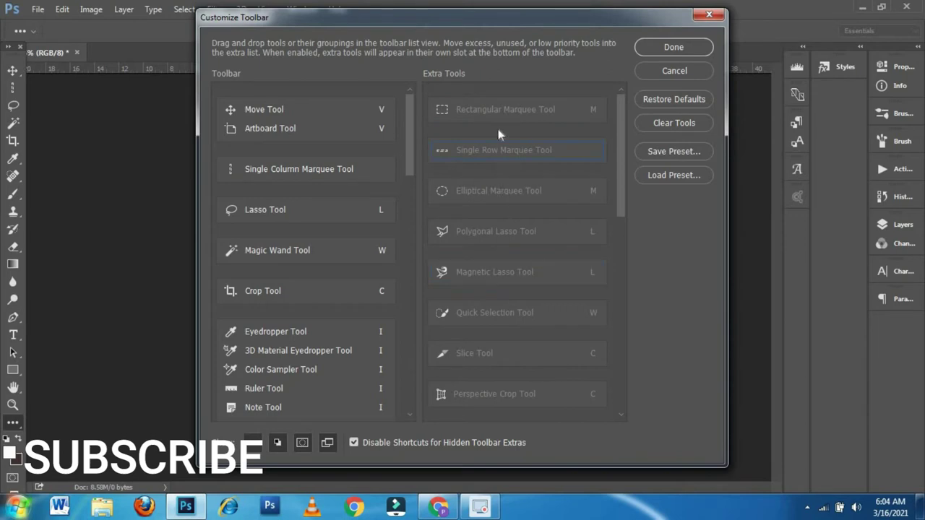
scroll(499, 135, down, 1)
scroll(499, 134, down, 2)
scroll(542, 282, down, 2)
scroll(540, 247, down, 2)
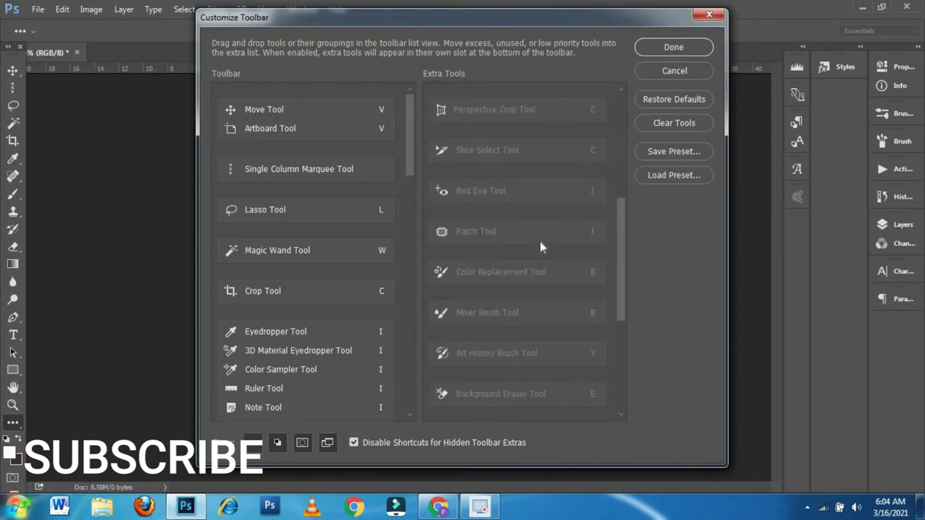
scroll(540, 241, down, 2)
scroll(538, 240, down, 2)
scroll(537, 237, down, 2)
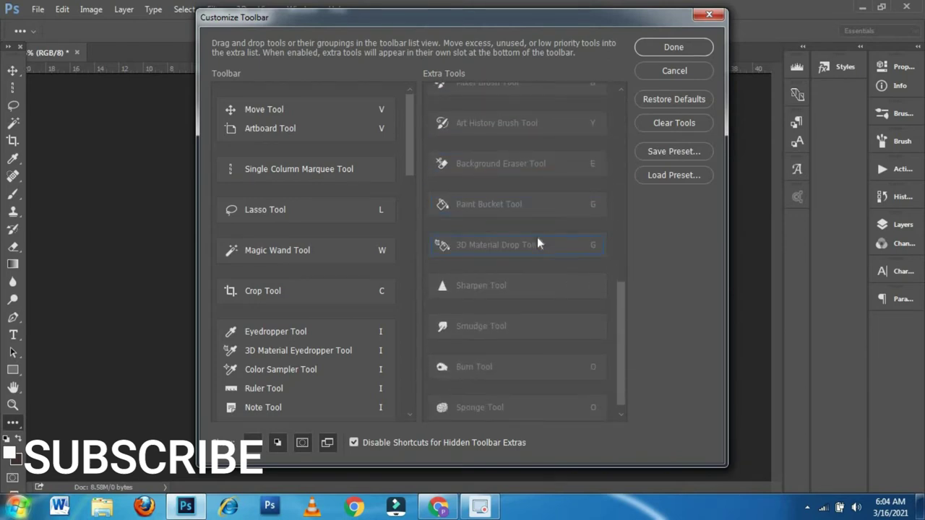
scroll(525, 302, up, 3)
scroll(525, 290, up, 2)
scroll(496, 224, up, 3)
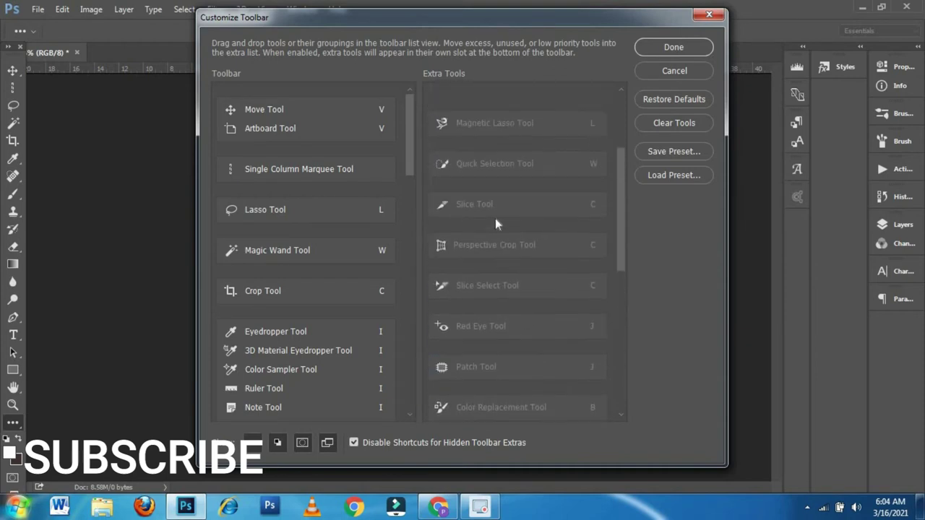
scroll(495, 219, up, 2)
scroll(494, 213, up, 2)
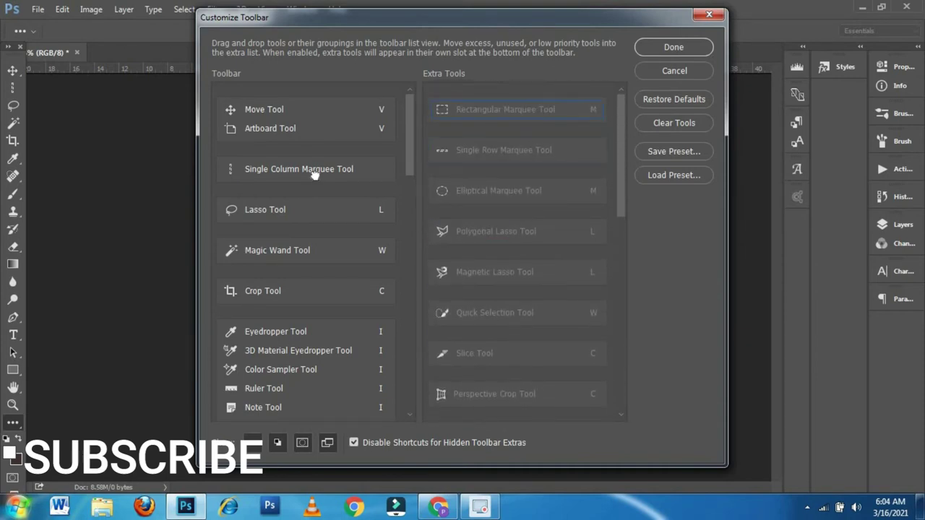
Move Rectangular, Elliptical and Single Row Marquee into the toolbar, grouped with Single Column Marquee.
drag(312, 176, 282, 186)
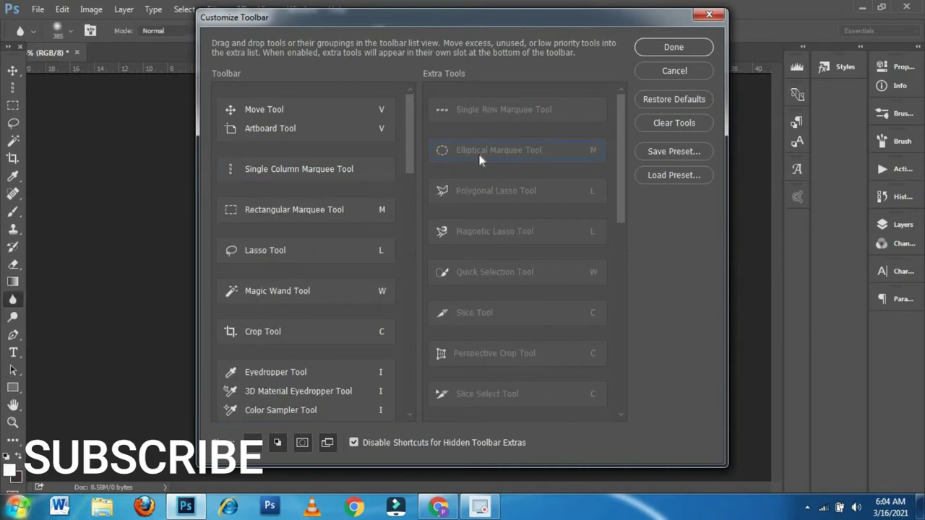
mouse_move(479, 155)
mouse_down()
mouse_move(303, 185)
mouse_move(504, 159)
mouse_up()
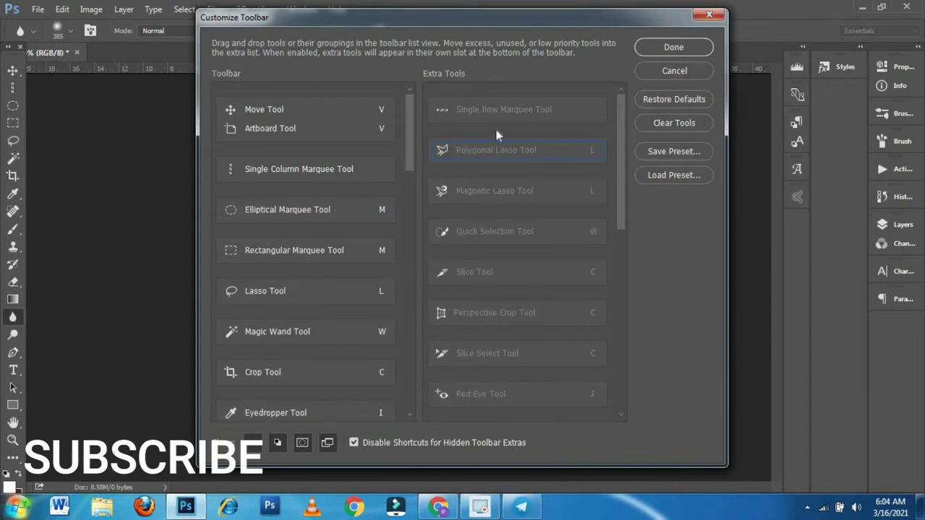
drag(497, 108, 340, 194)
drag(340, 194, 341, 197)
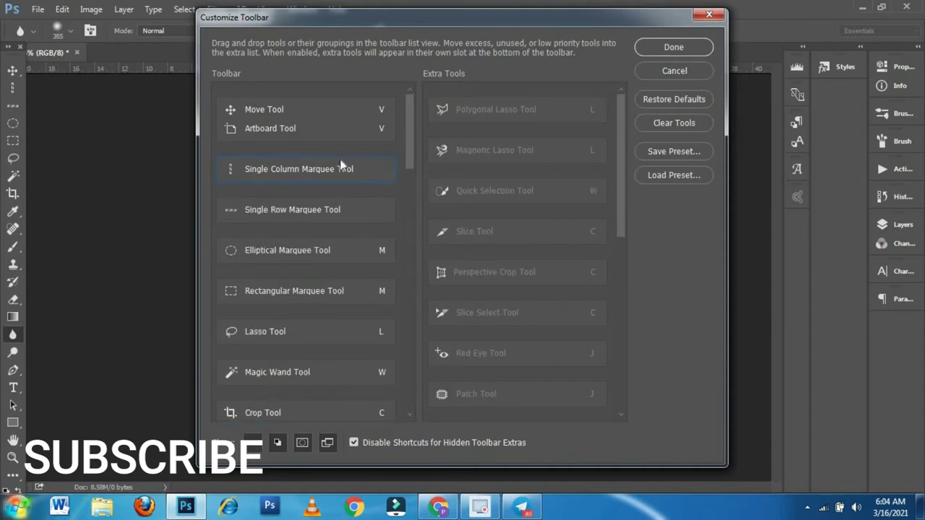
mouse_move(277, 213)
mouse_down()
mouse_move(280, 168)
mouse_move(283, 184)
mouse_up()
drag(297, 213, 303, 183)
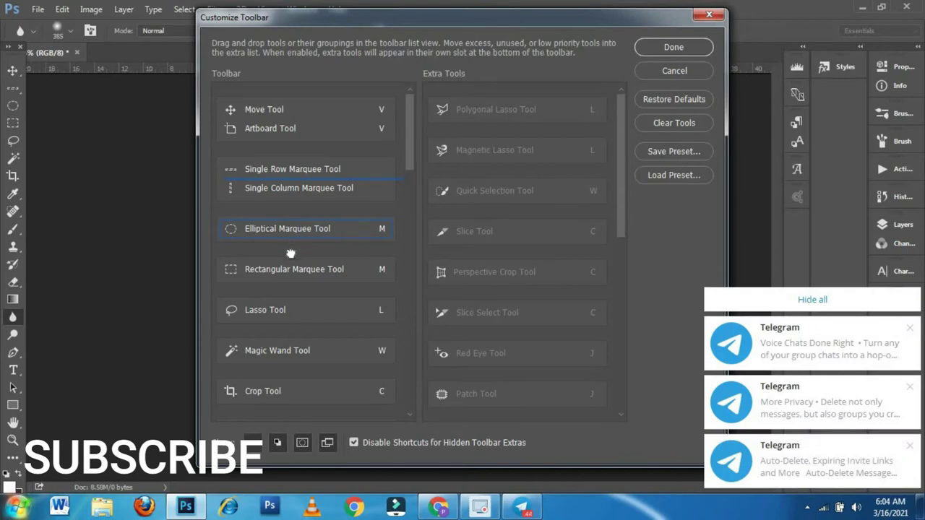
drag(269, 269, 279, 186)
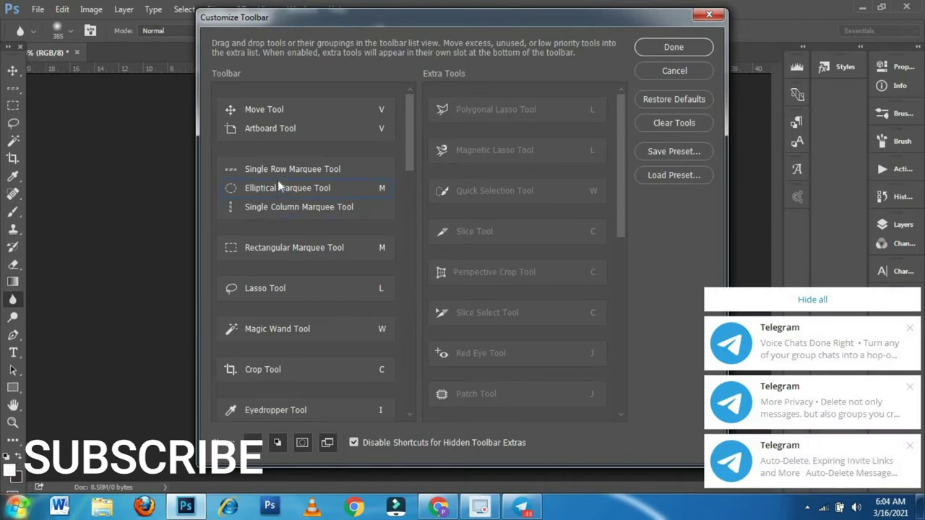
Dismiss the chat notifications and group Rectangular Marquee with the other marquee tools.
click(857, 305)
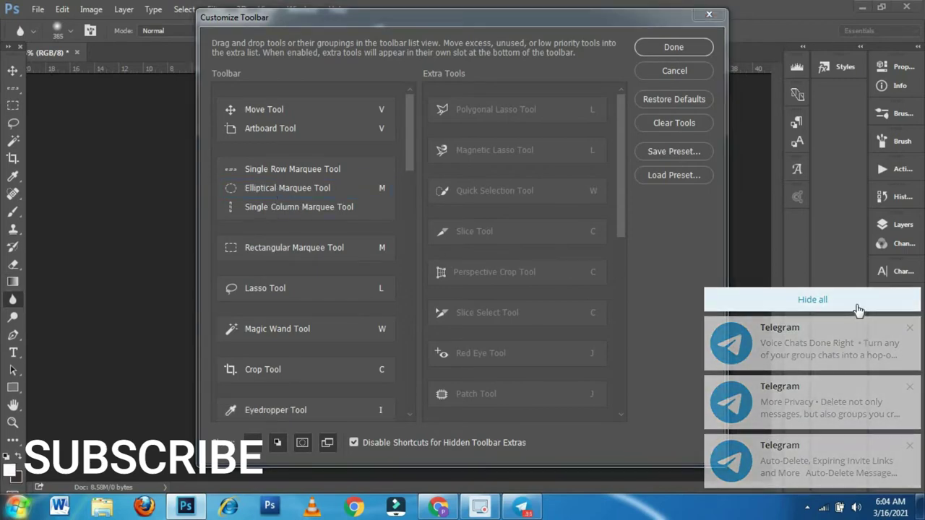
click(697, 77)
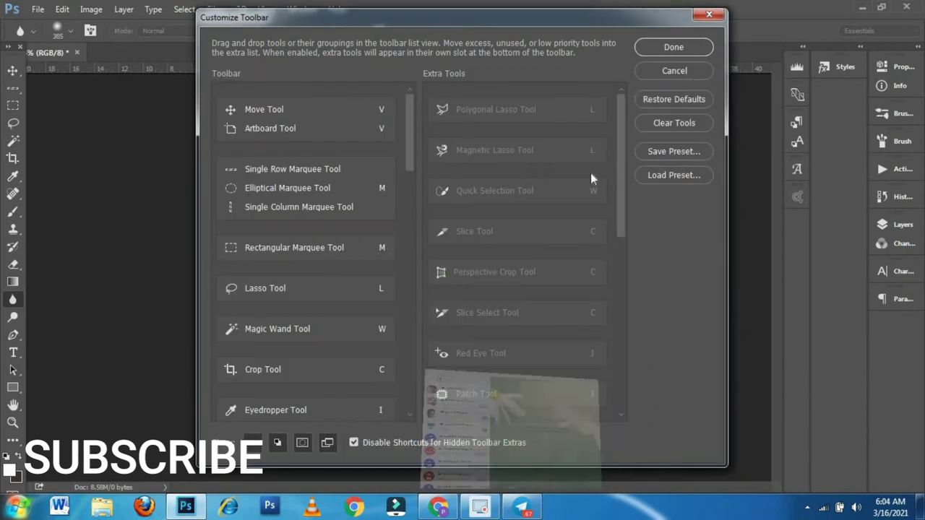
drag(288, 242, 286, 211)
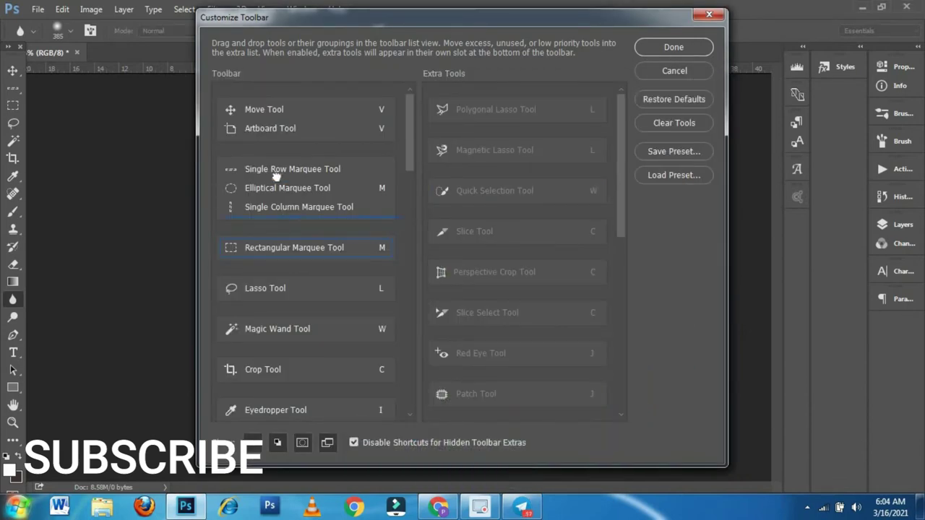
drag(286, 211, 290, 228)
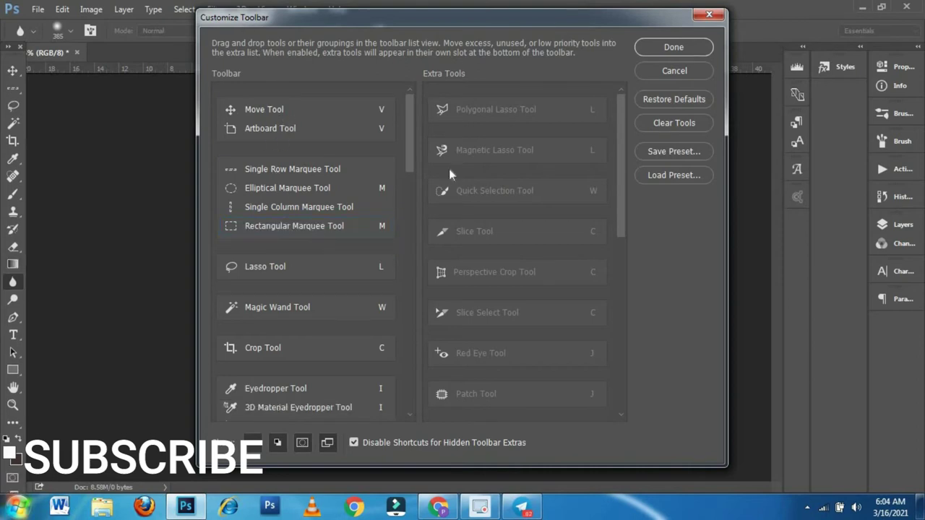
Group Quick Selection with Magic Wand, and Polygonal and Magnetic Lasso with Lasso.
drag(482, 190, 284, 308)
drag(285, 309, 286, 309)
drag(341, 266, 391, 233)
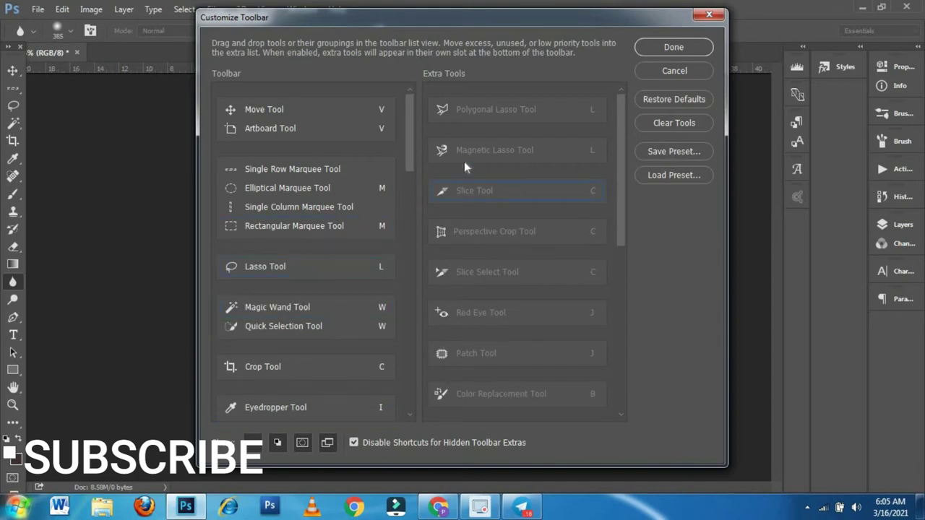
drag(476, 116, 313, 266)
drag(508, 114, 309, 284)
Add Slice, Perspective Crop and Slice Select tools to the Crop group.
scroll(325, 267, down, 1)
scroll(337, 271, down, 1)
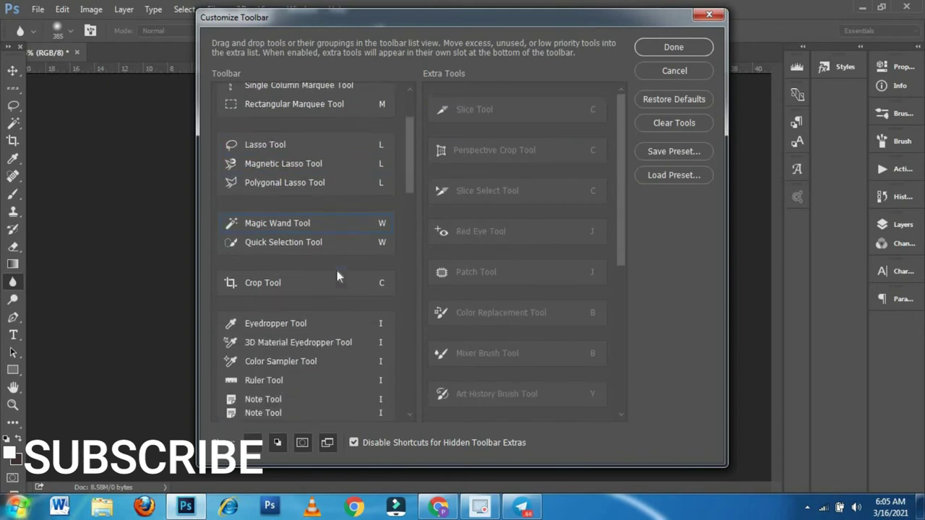
scroll(337, 270, down, 2)
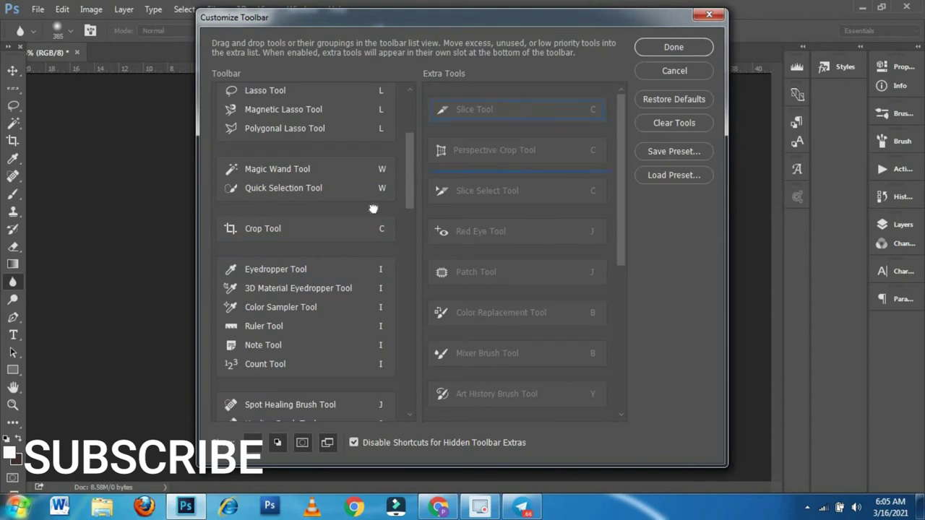
mouse_move(373, 209)
mouse_down()
mouse_move(331, 236)
mouse_move(457, 170)
mouse_move(511, 117)
mouse_move(503, 114)
mouse_up()
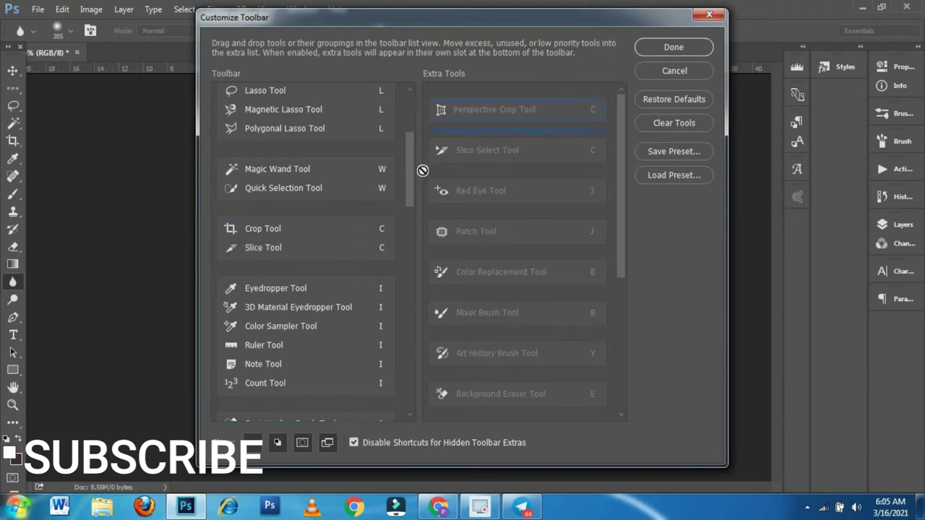
drag(326, 257, 326, 260)
drag(501, 121, 303, 233)
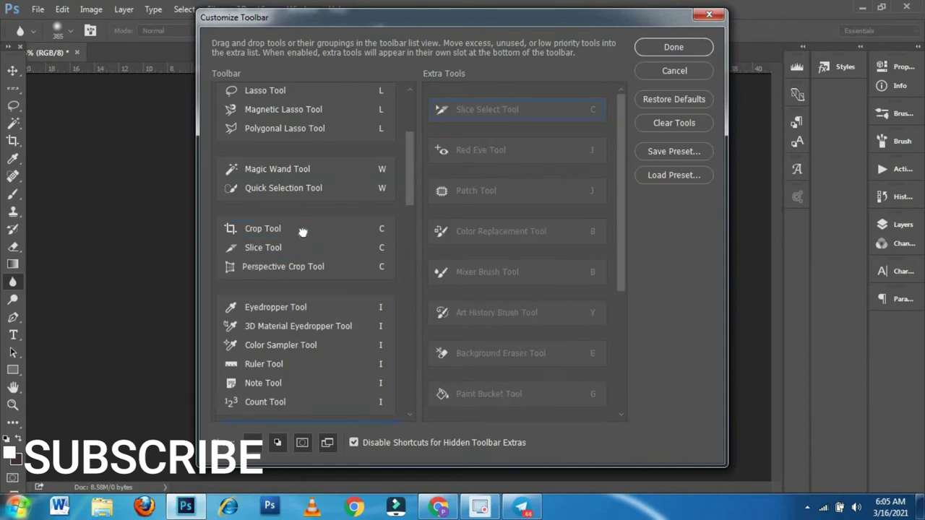
drag(302, 232, 303, 232)
Move Red Eye Tool into the healing brush group.
scroll(303, 233, down, 5)
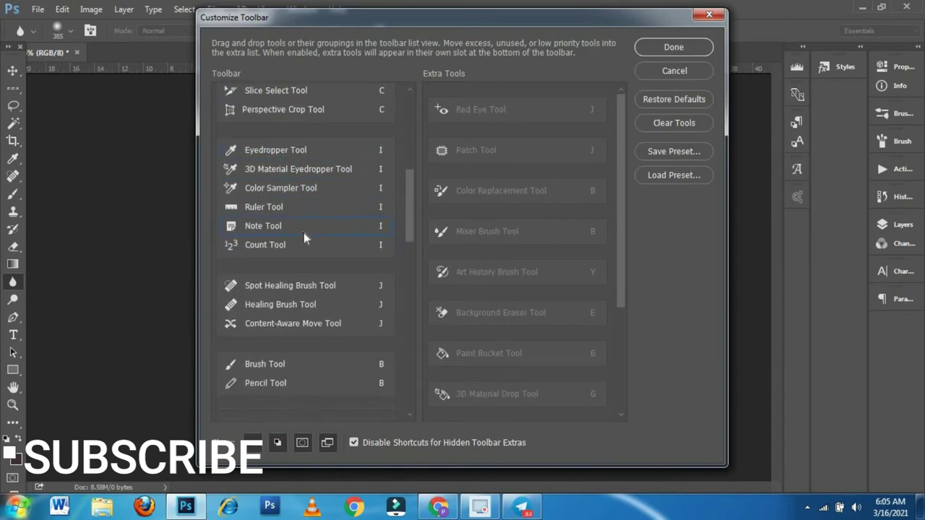
scroll(304, 233, down, 2)
mouse_move(495, 110)
mouse_down()
mouse_move(391, 189)
mouse_move(326, 269)
mouse_move(325, 252)
mouse_move(510, 143)
mouse_up()
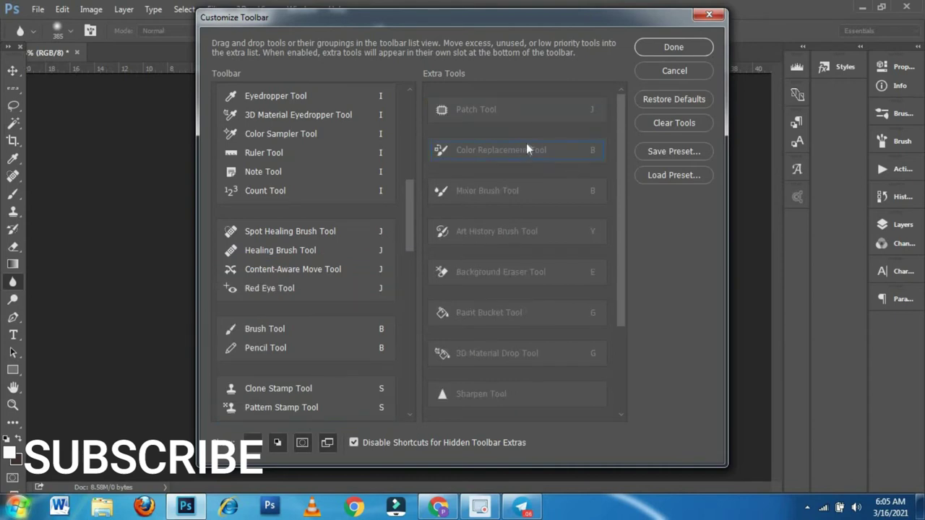
Add Patch Tool to the healing group, and Color Replacement and Mixer Brush above Pencil in the Brush group.
drag(555, 119, 306, 254)
drag(306, 254, 308, 255)
scroll(307, 255, down, 1)
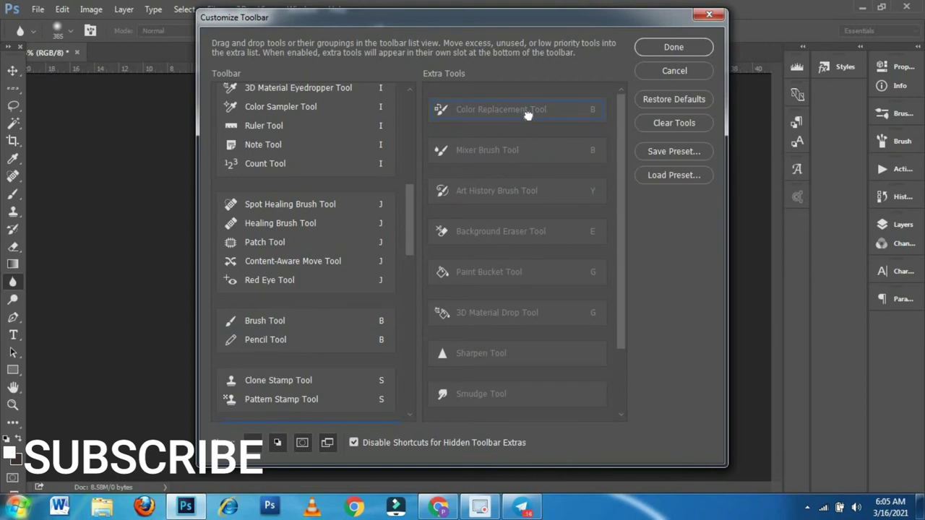
drag(526, 117, 310, 340)
drag(385, 231, 272, 344)
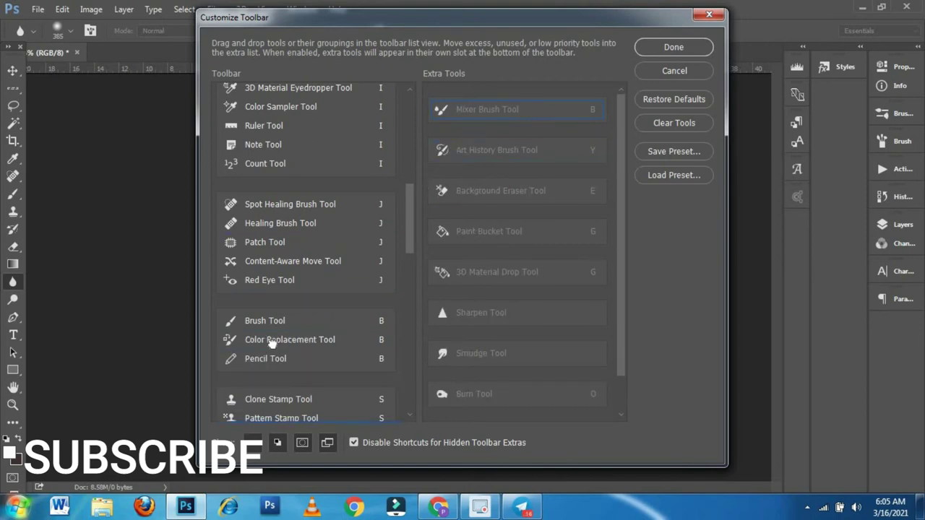
drag(373, 252, 374, 258)
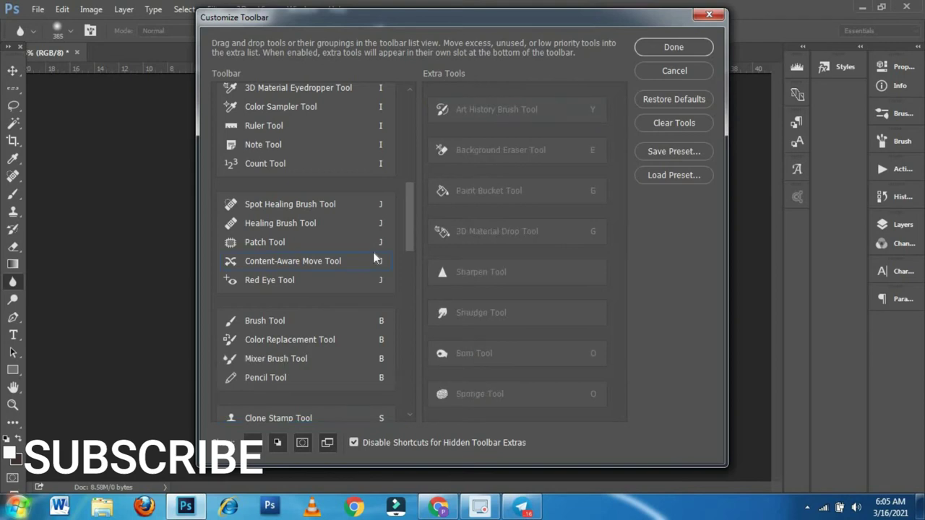
Place Art History Brush under History Brush, Background Eraser with Eraser, and Paint Bucket above Gradient.
scroll(253, 326, down, 1)
scroll(254, 326, down, 2)
scroll(260, 317, down, 3)
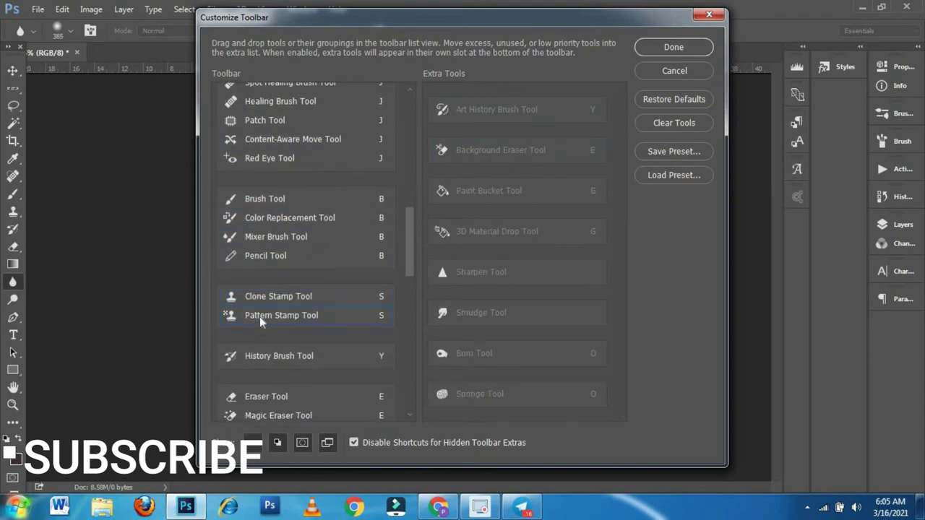
scroll(341, 278, down, 1)
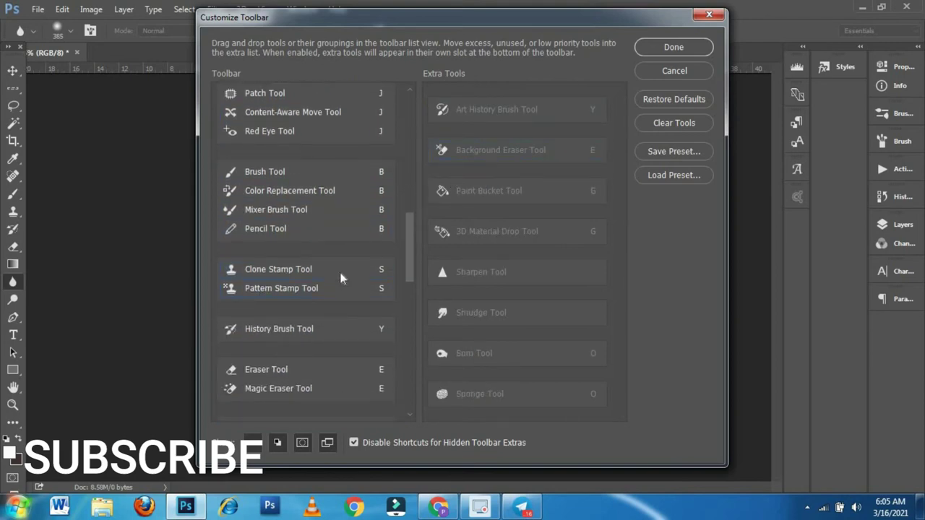
drag(491, 190, 311, 330)
drag(311, 330, 308, 321)
scroll(311, 321, down, 2)
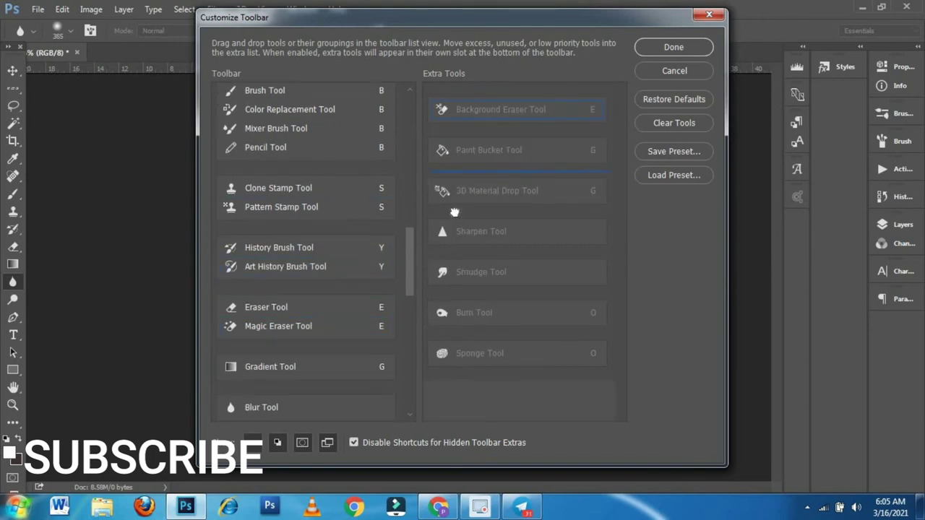
drag(455, 212, 585, 164)
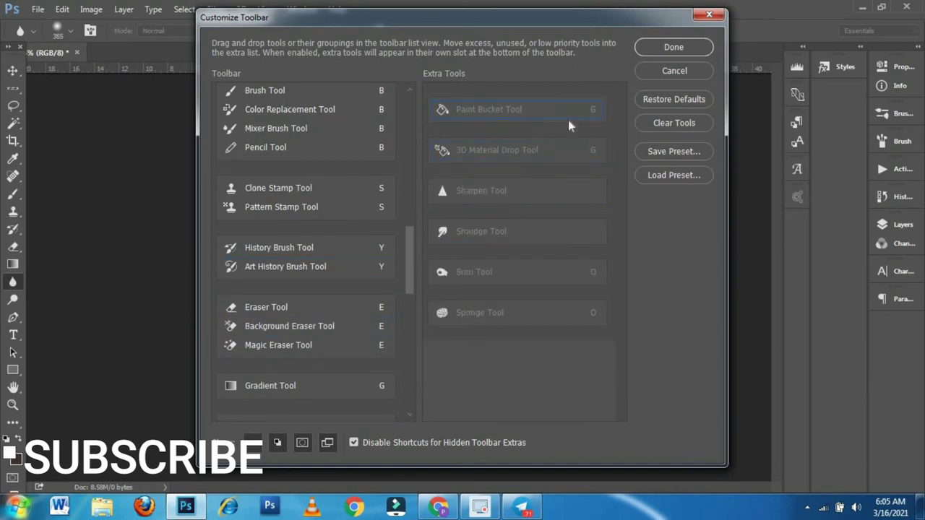
mouse_move(568, 125)
mouse_down()
mouse_move(299, 385)
mouse_move(434, 249)
mouse_up()
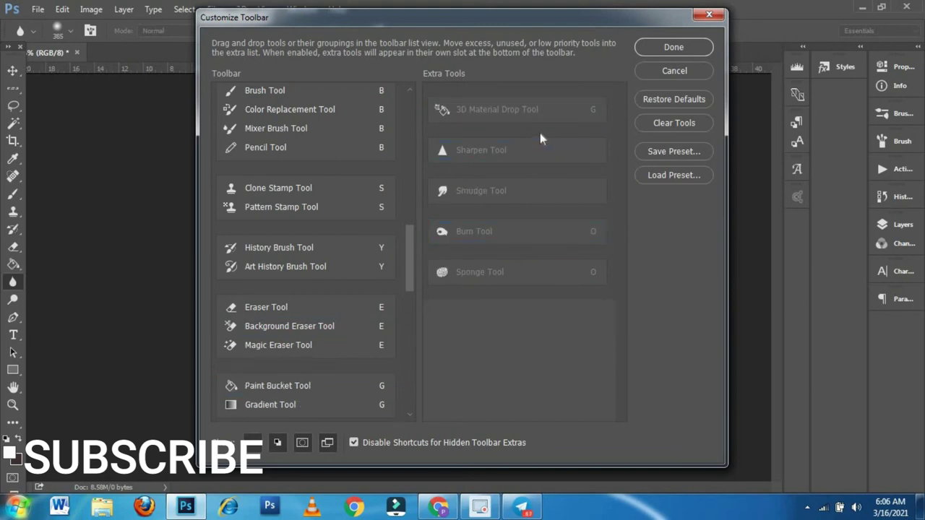
Place the 3D Material Drop Tool in the Gradient group.
drag(548, 107, 281, 331)
drag(280, 330, 280, 314)
scroll(280, 313, down, 2)
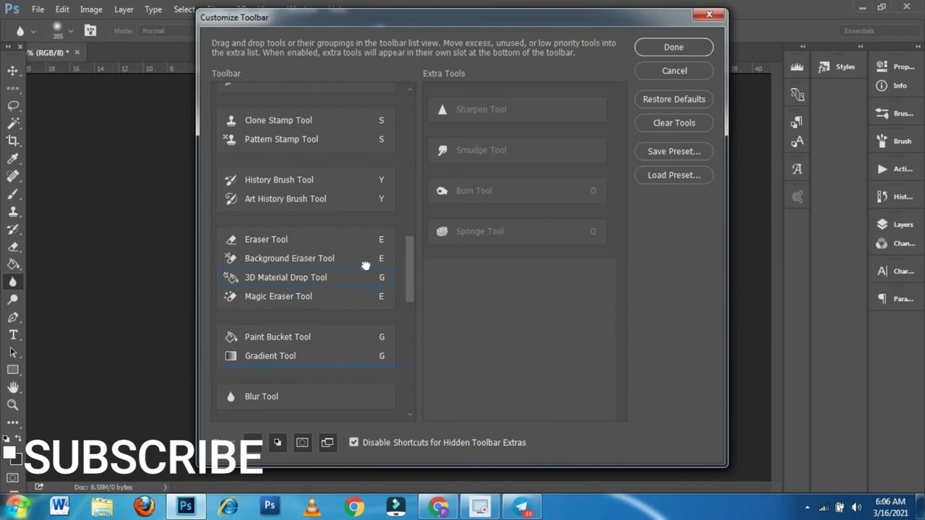
scroll(367, 266, down, 3)
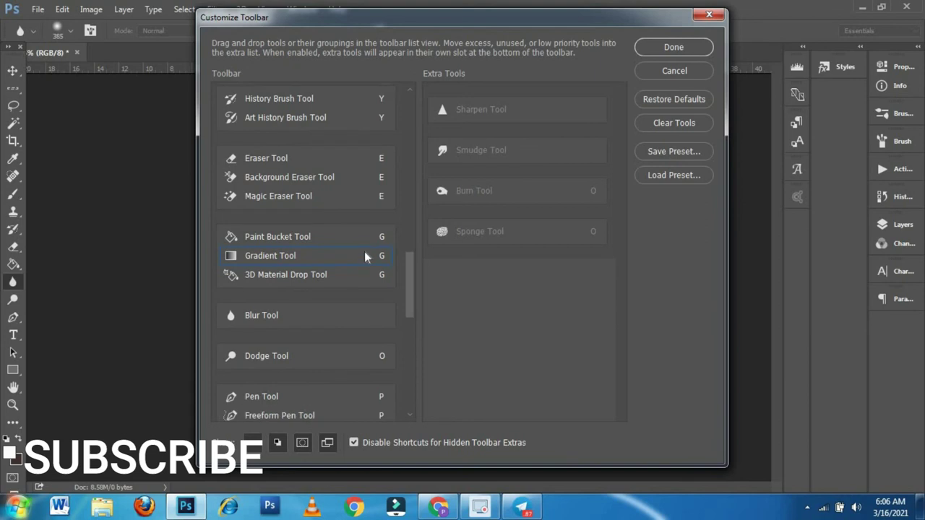
scroll(365, 256, down, 1)
Add Sharpen and Smudge tools to the Blur group, Smudge between Blur and Sharpen.
mouse_move(545, 119)
mouse_down()
mouse_move(258, 311)
mouse_move(478, 150)
mouse_up()
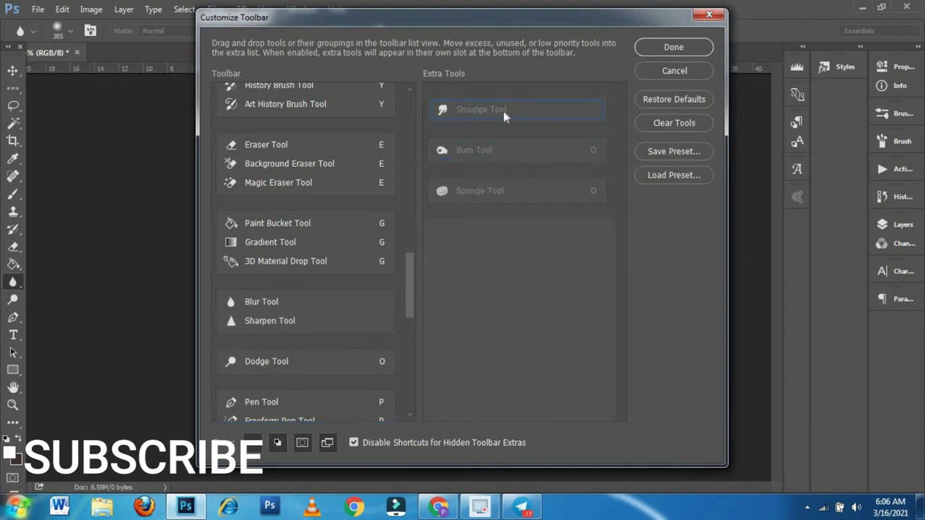
drag(503, 111, 251, 319)
drag(293, 300, 293, 301)
Add Burn and Sponge tools to the Dodge group, emptying the Extra Tools list.
drag(514, 112, 281, 385)
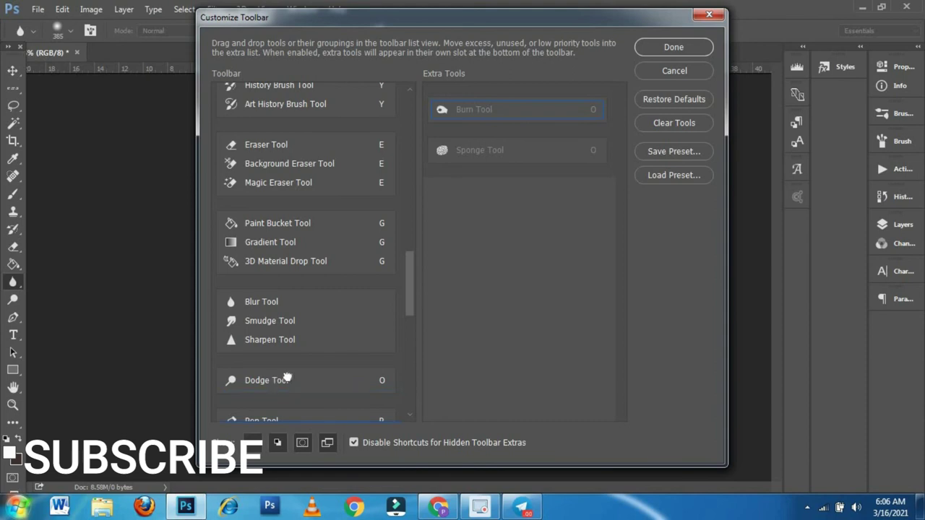
mouse_move(281, 385)
mouse_down()
mouse_move(540, 134)
mouse_move(284, 326)
mouse_up()
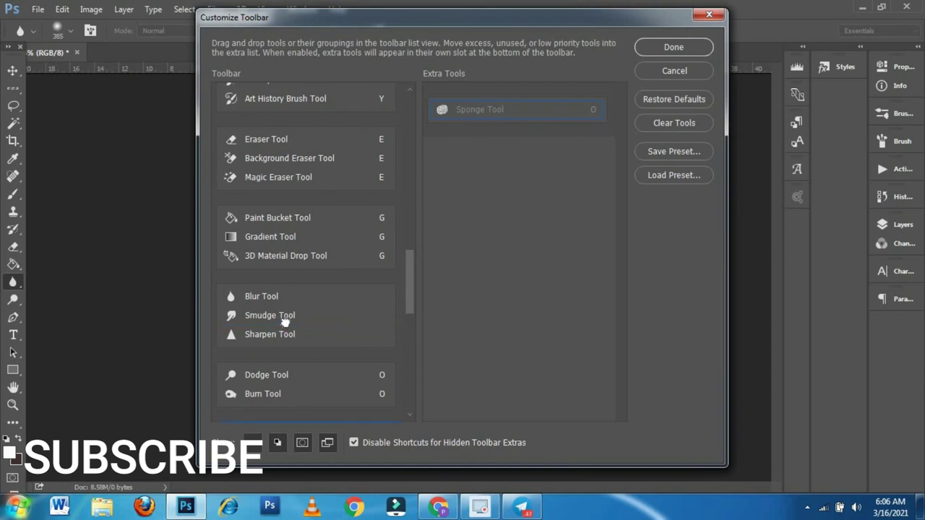
drag(286, 323, 300, 405)
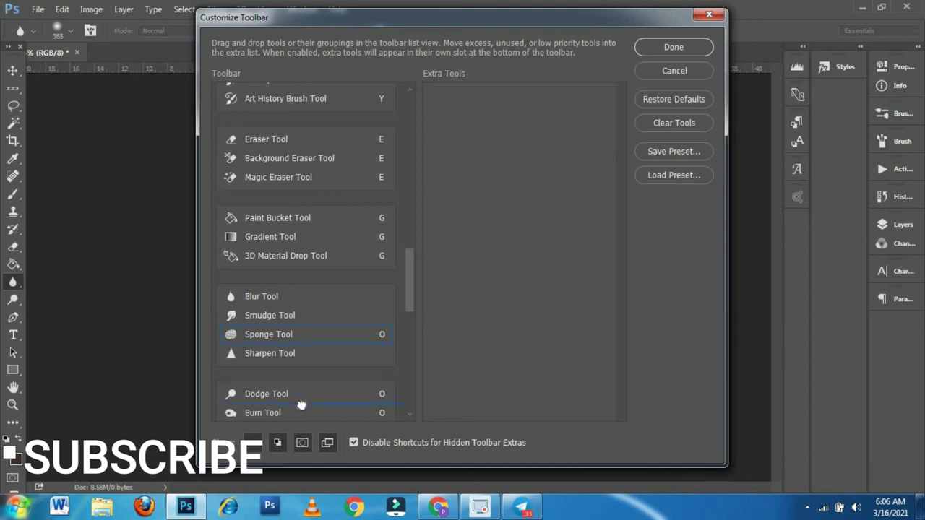
drag(301, 405, 307, 408)
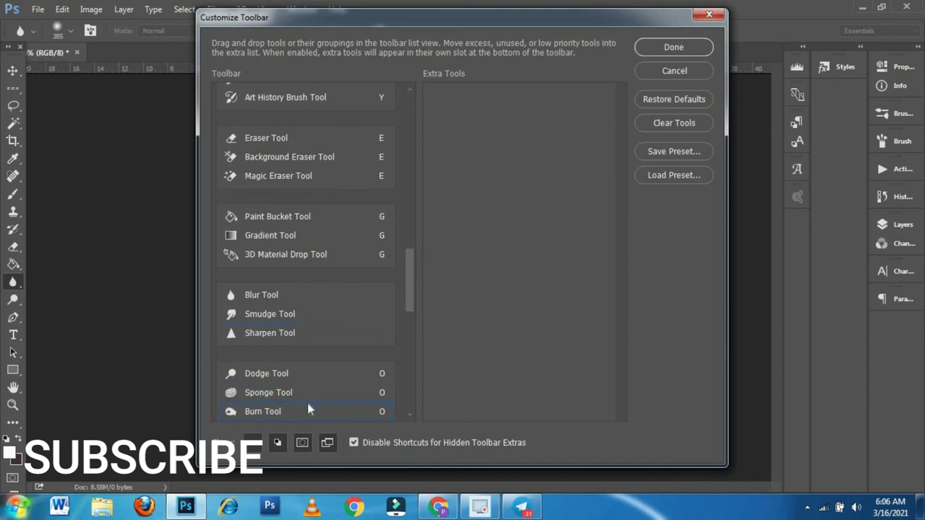
click(686, 48)
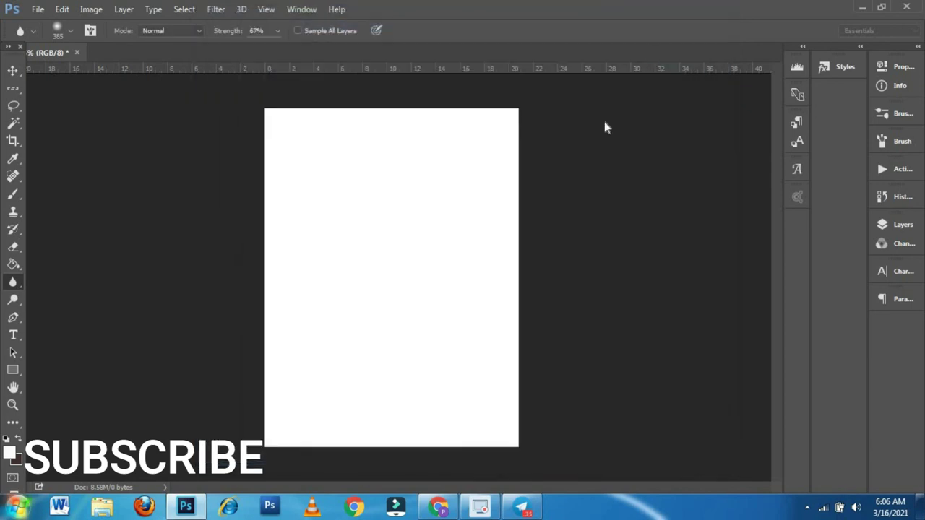
click(13, 194)
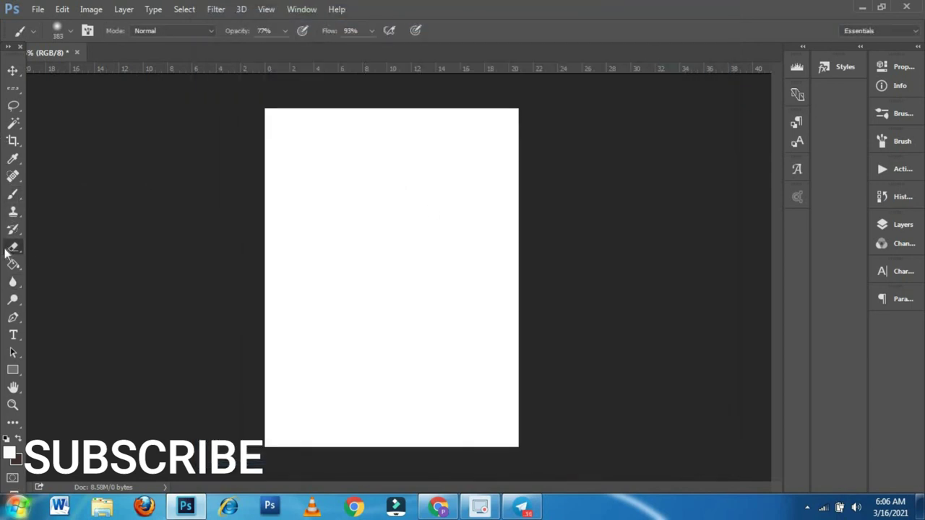
click(13, 247)
click(13, 88)
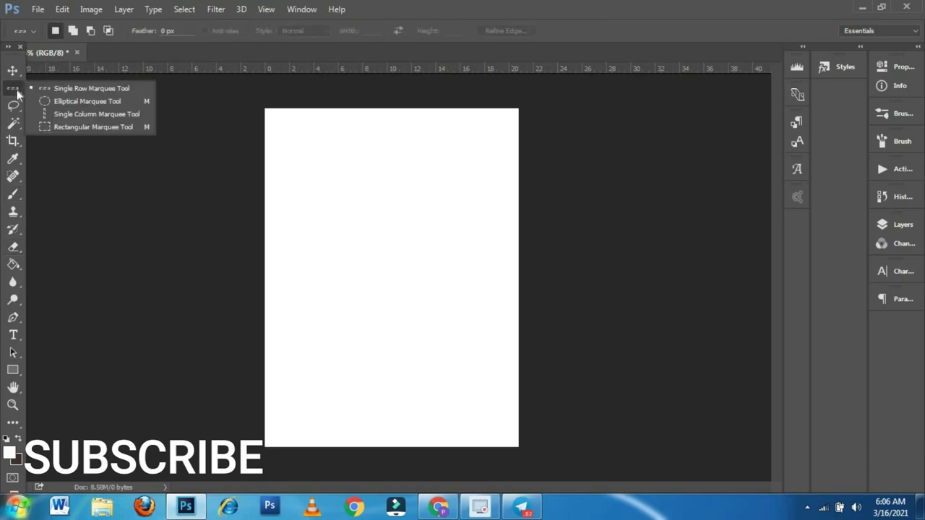
click(58, 127)
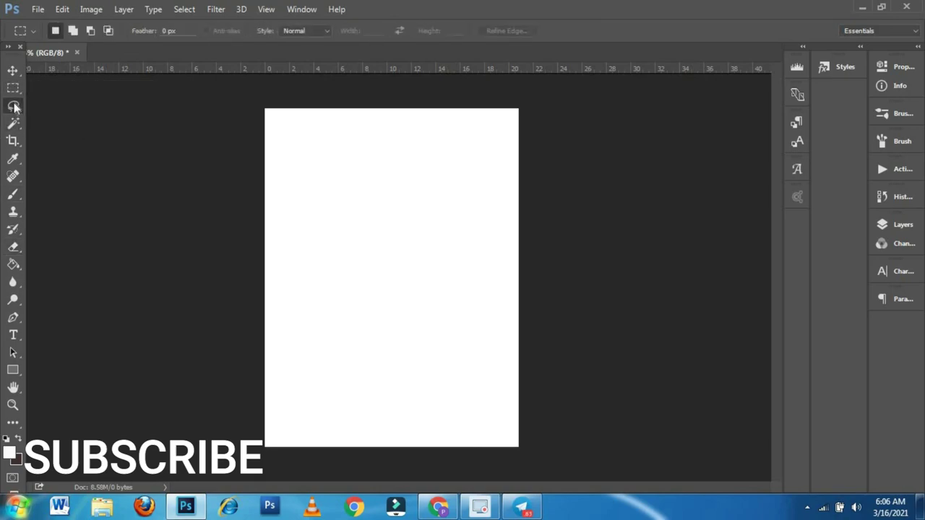
click(13, 105)
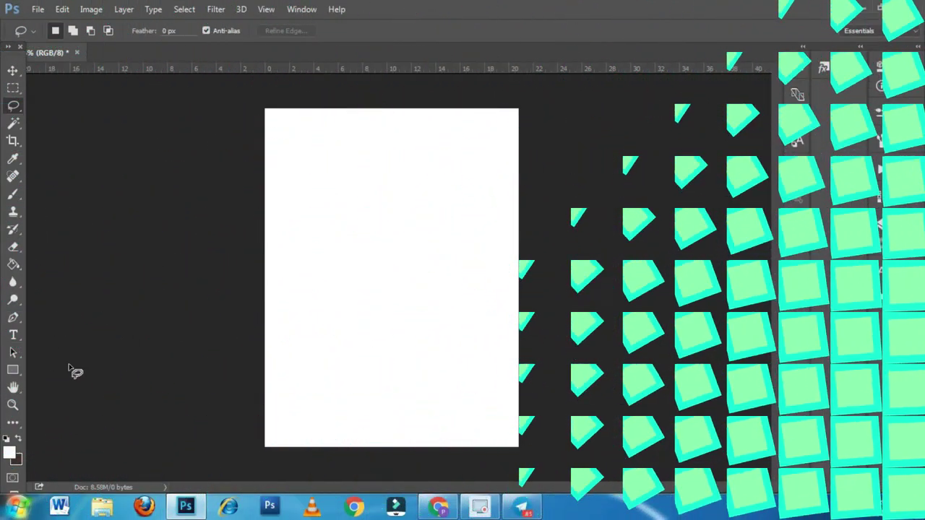